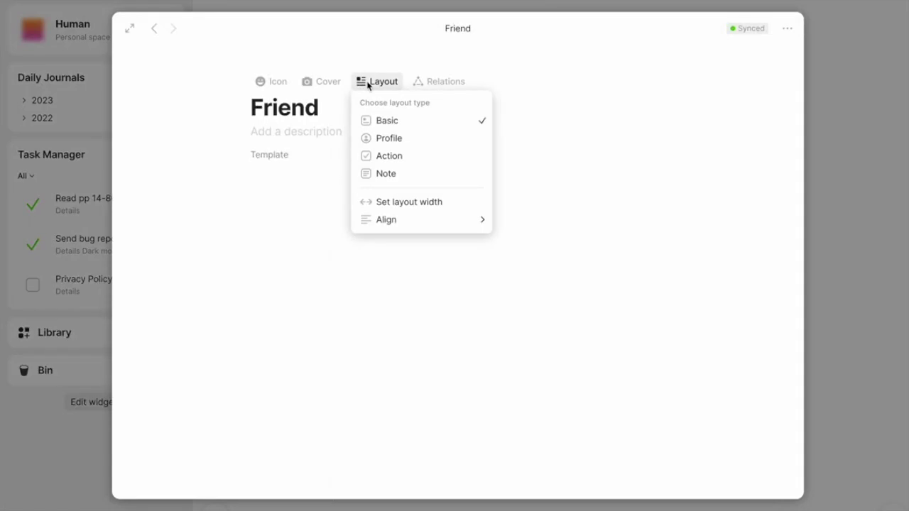
Switch the Friend template to the Profile layout with the header aligned to centre.
click(386, 137)
click(409, 135)
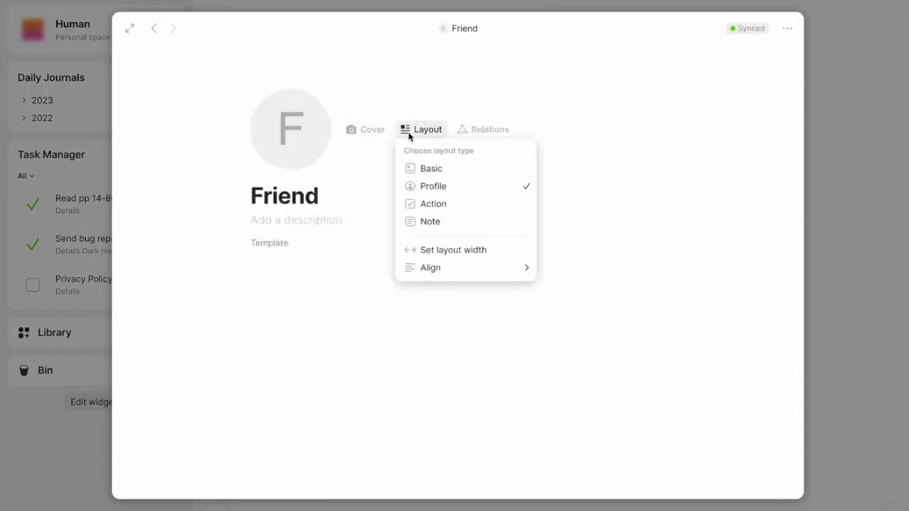
mouse_move(438, 265)
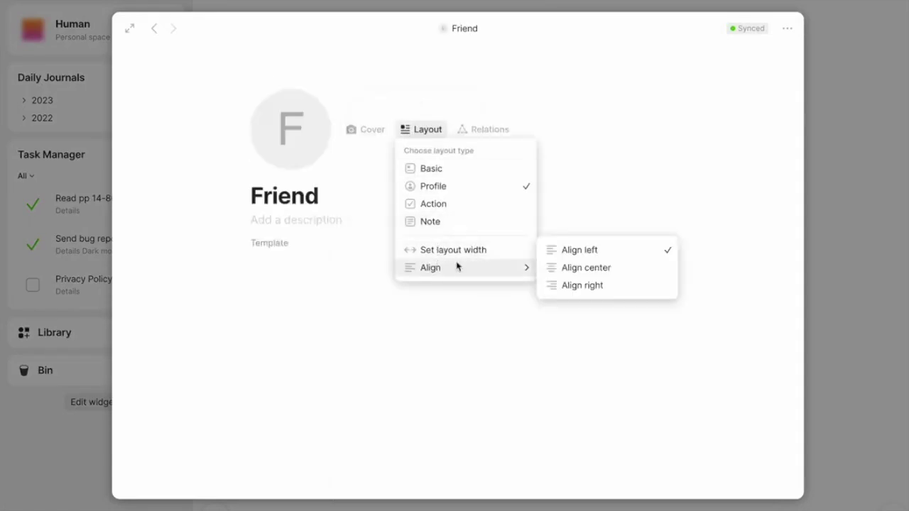
click(577, 274)
Add the Birthday, Met (year), Current City and Met via relations to the template body.
click(479, 285)
text(/re)
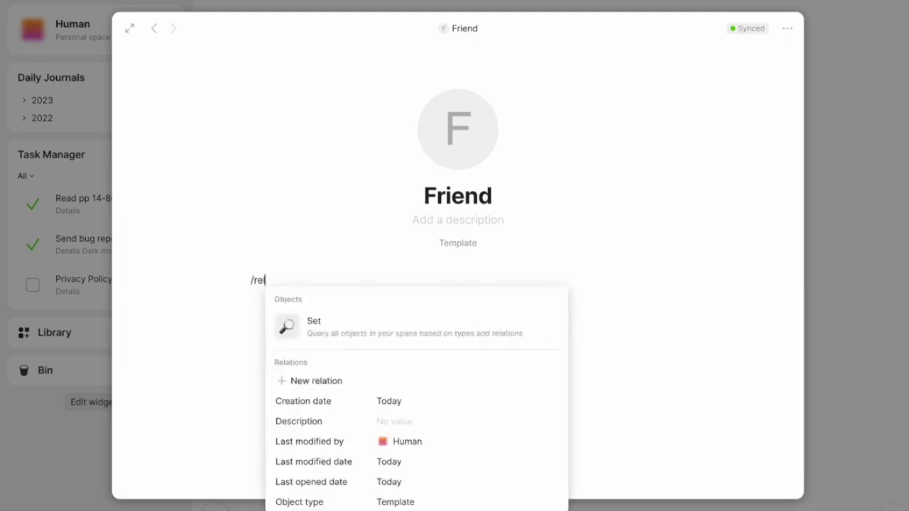
click(460, 382)
text(B)
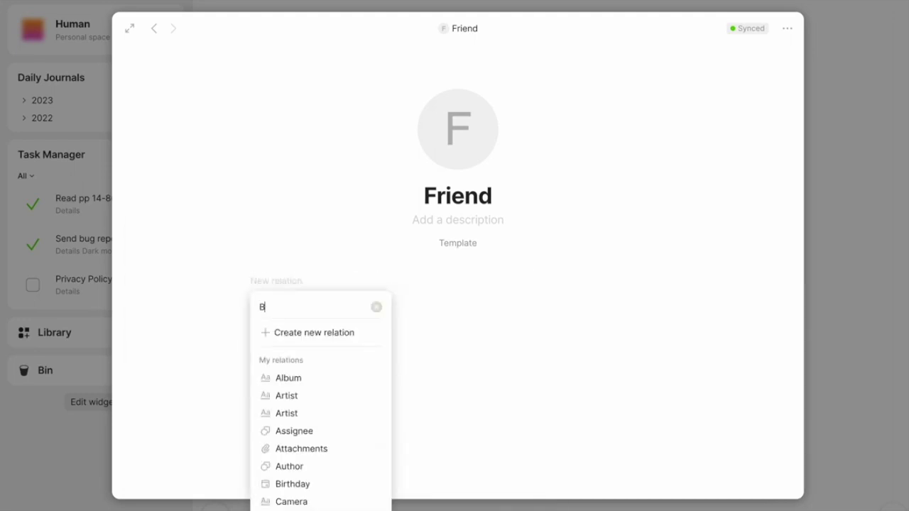
text(irthday)
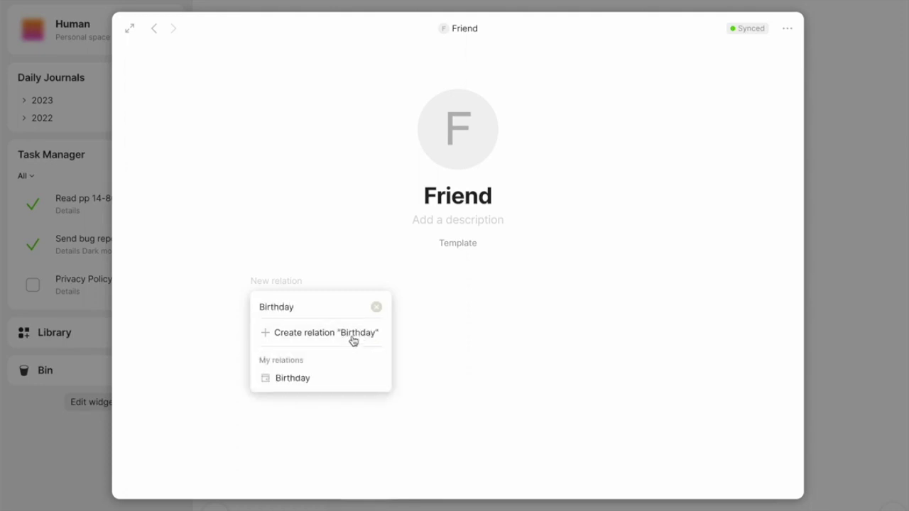
click(339, 379)
click(345, 365)
text(/Met ()
click(324, 401)
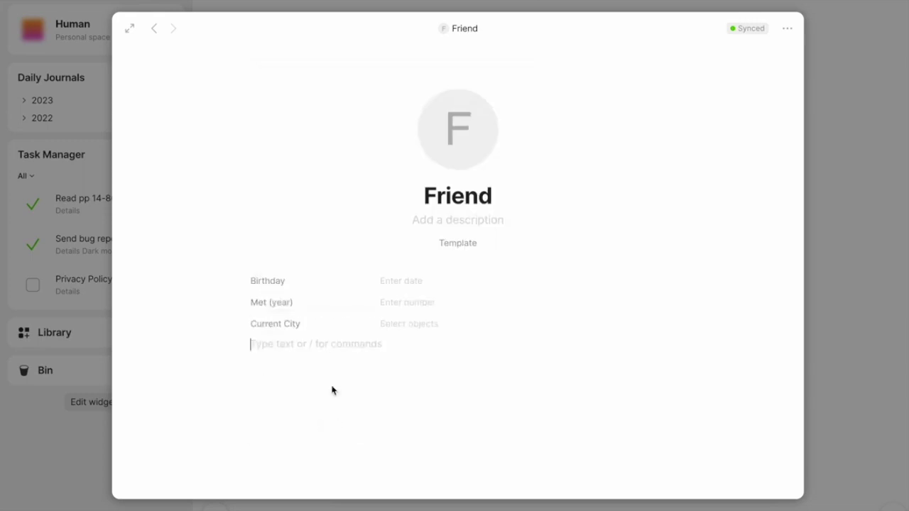
text(/met)
click(322, 458)
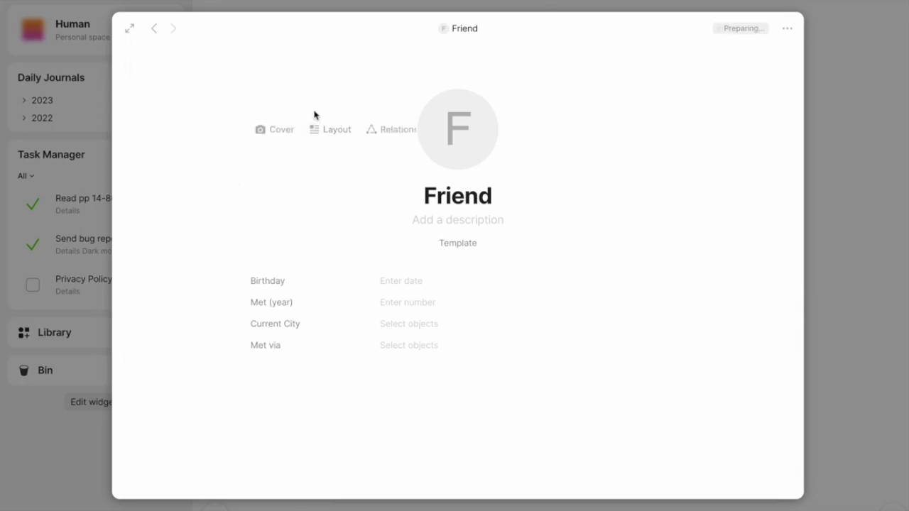
Apply the light-blue gradient cover, tag the template 'friend', and close back to Human.
click(289, 134)
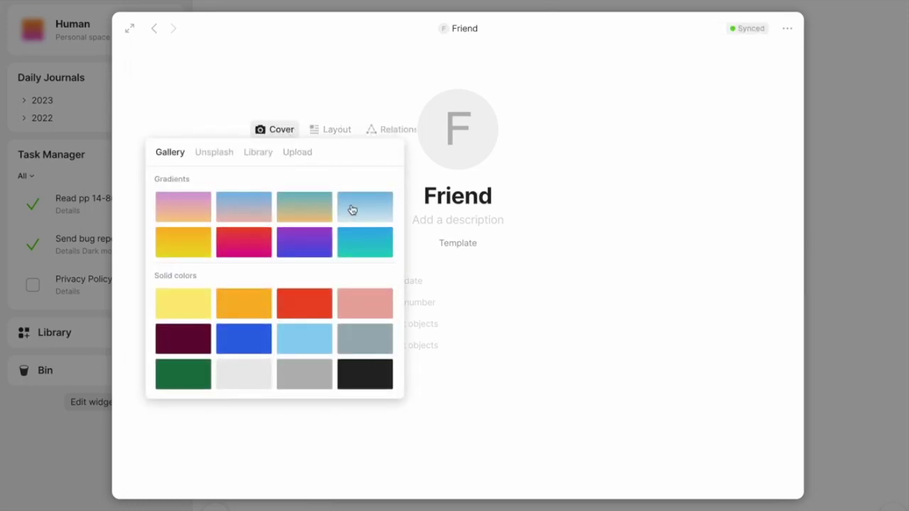
click(352, 210)
click(384, 221)
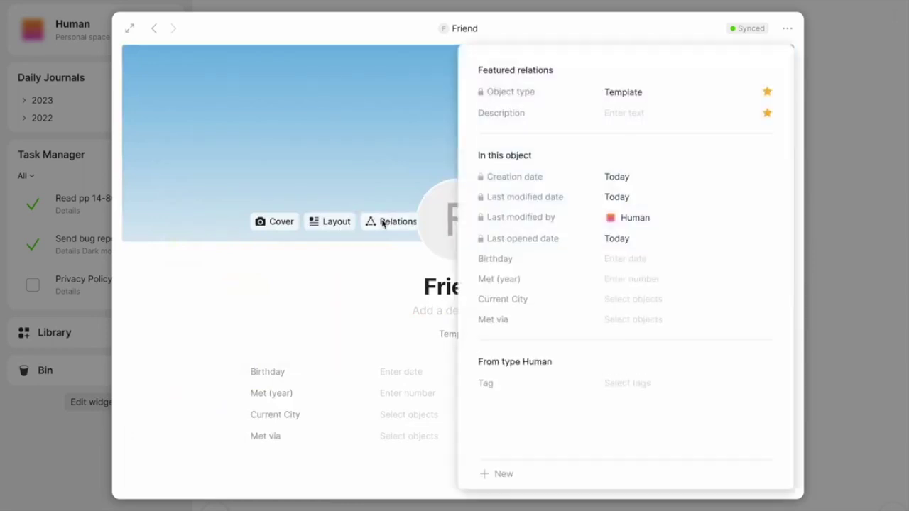
click(630, 389)
text(friend)
click(693, 411)
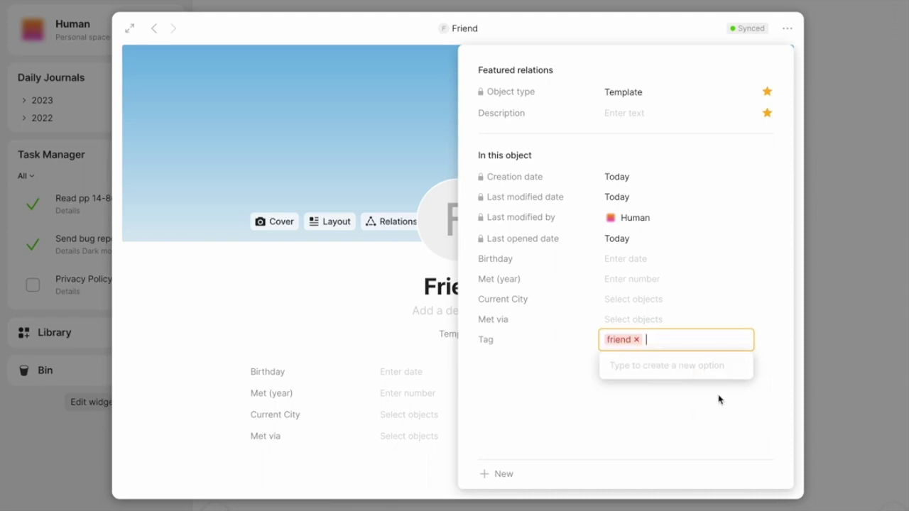
click(836, 394)
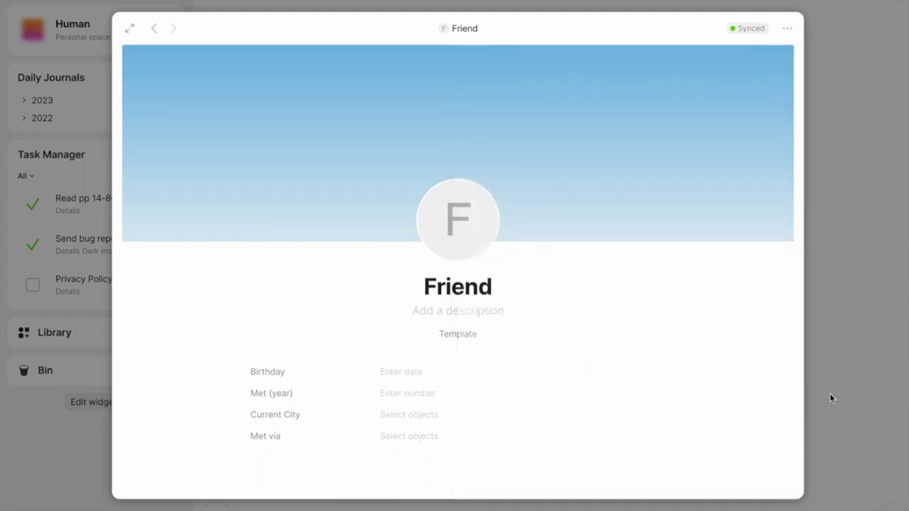
click(832, 398)
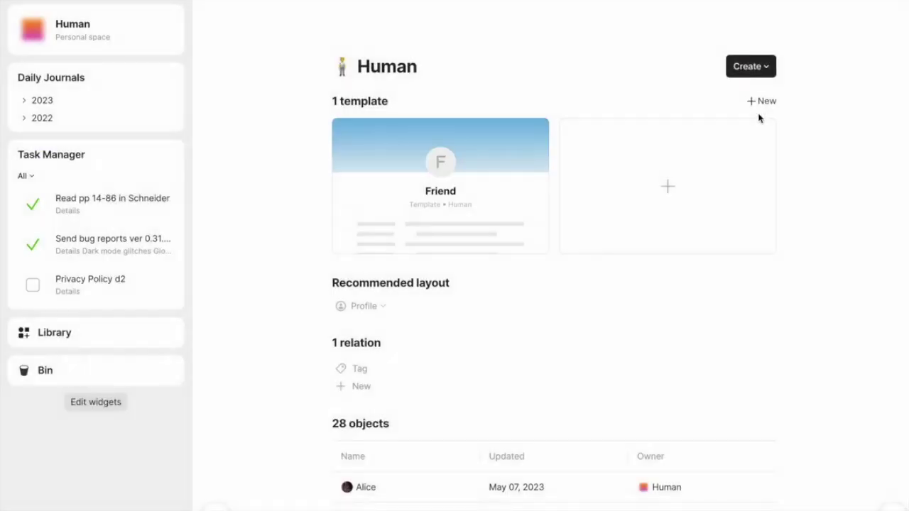
Create a new Human template titled 'Investor'.
click(676, 203)
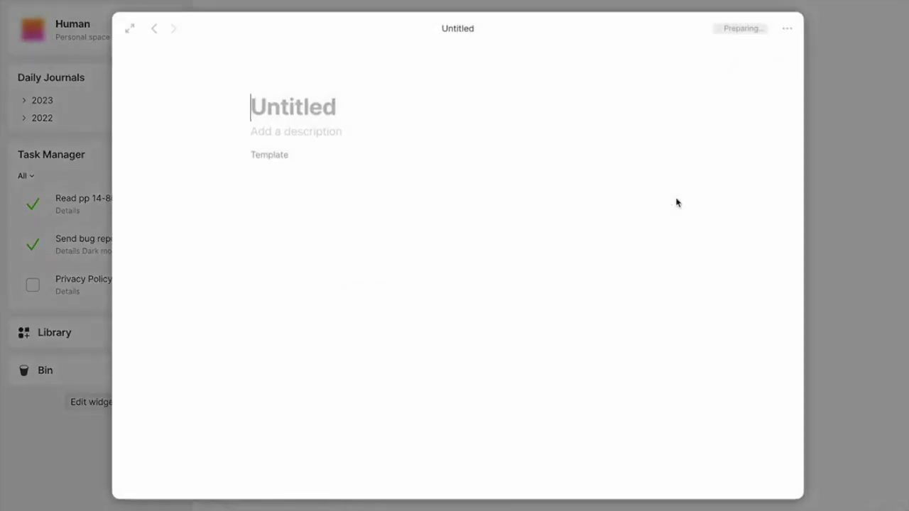
text(Investor)
key(Return)
Add the Fund name, Check size and Leads Rounds? relations to the Investor template body.
text(/rel)
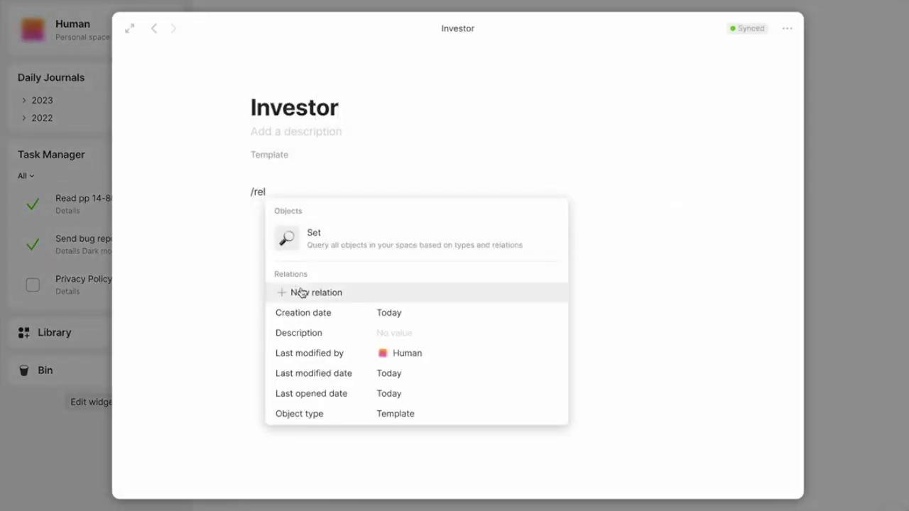
click(302, 293)
text(fund)
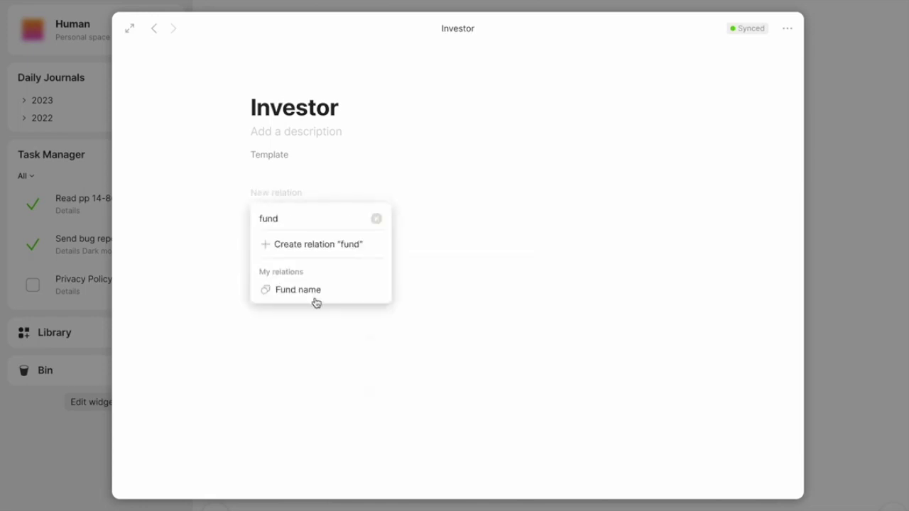
click(314, 289)
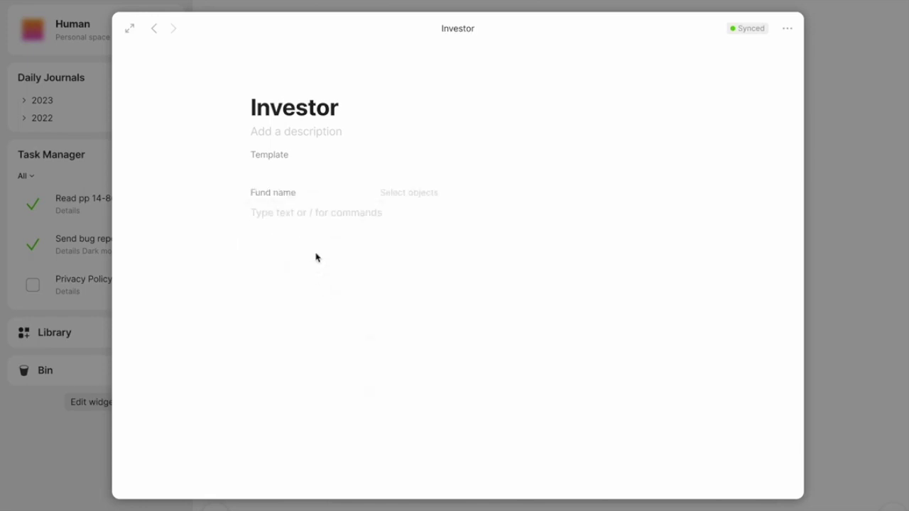
text(/)
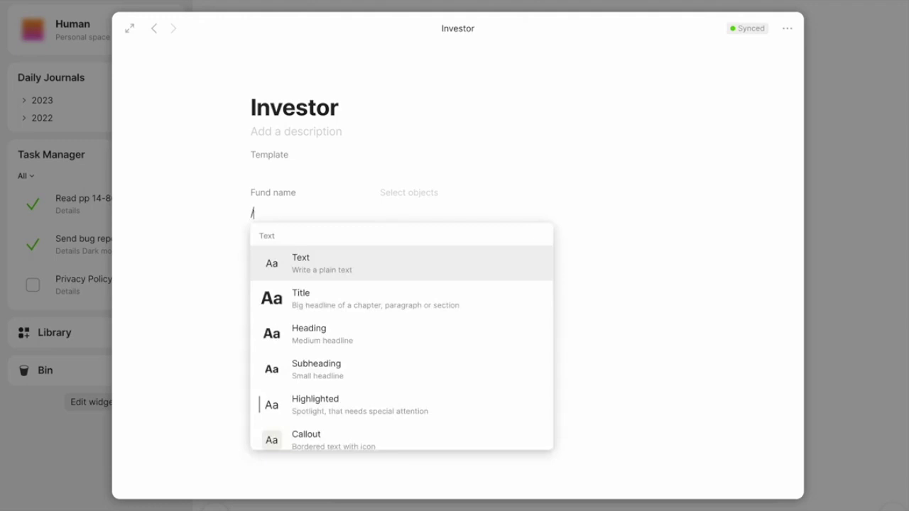
text(re)
click(325, 319)
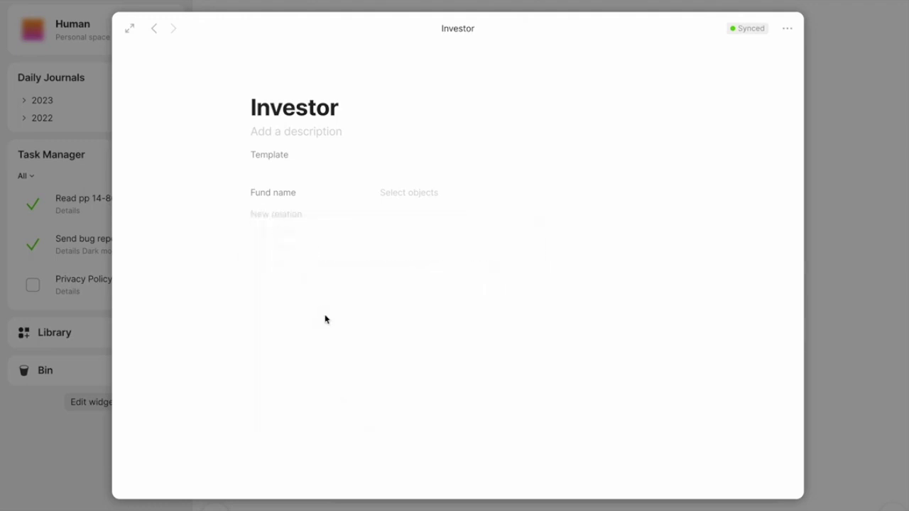
text(check)
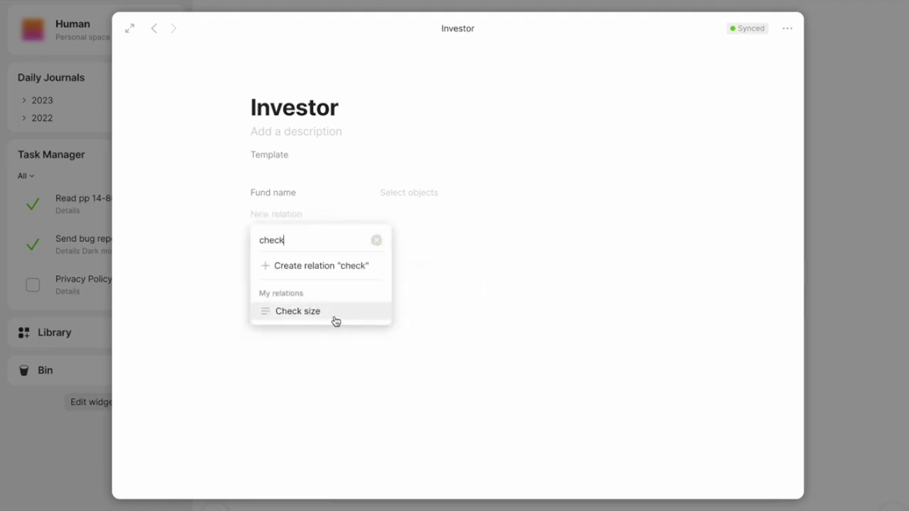
click(335, 314)
text(/rel)
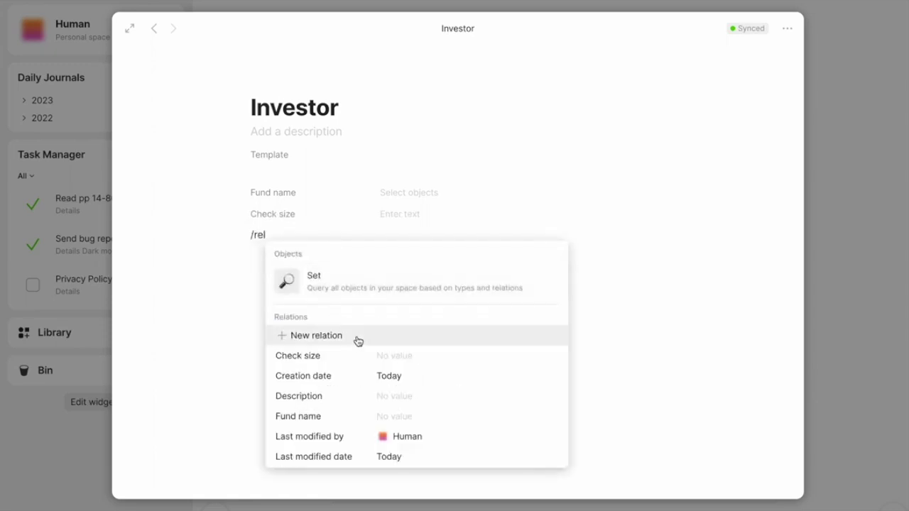
click(356, 338)
text(lead)
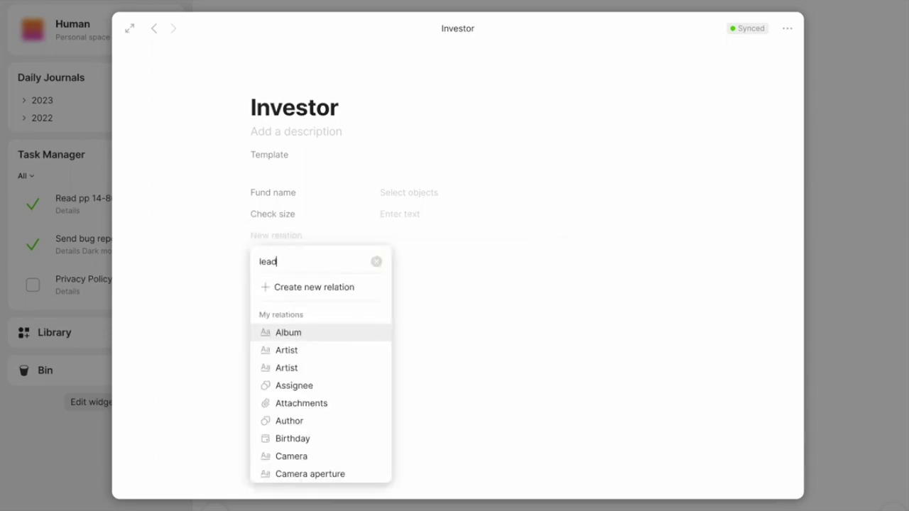
click(357, 333)
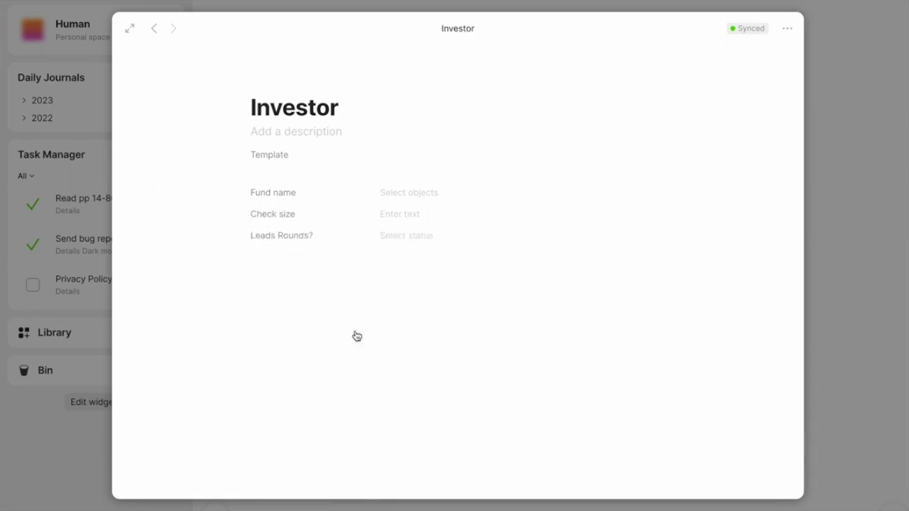
Add the Date of last contact relation on a new line below Leads Rounds?
click(346, 296)
text(/rel)
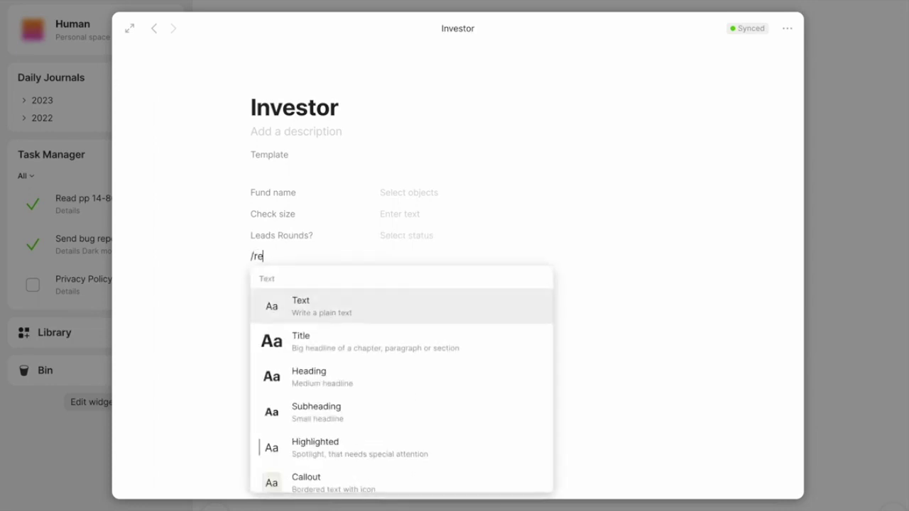
click(371, 359)
text(date)
click(363, 358)
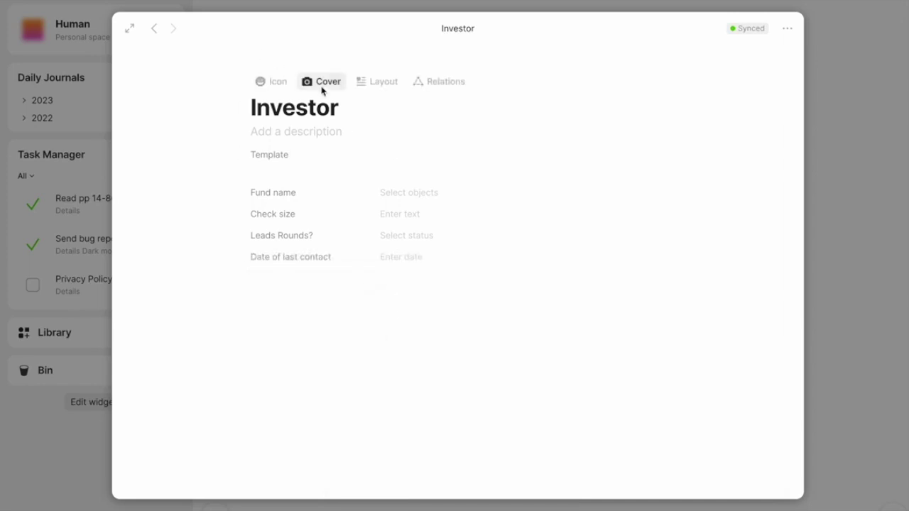
Apply the blue-to-orange gradient cover, tag the template 'investor', and return to Human.
click(324, 84)
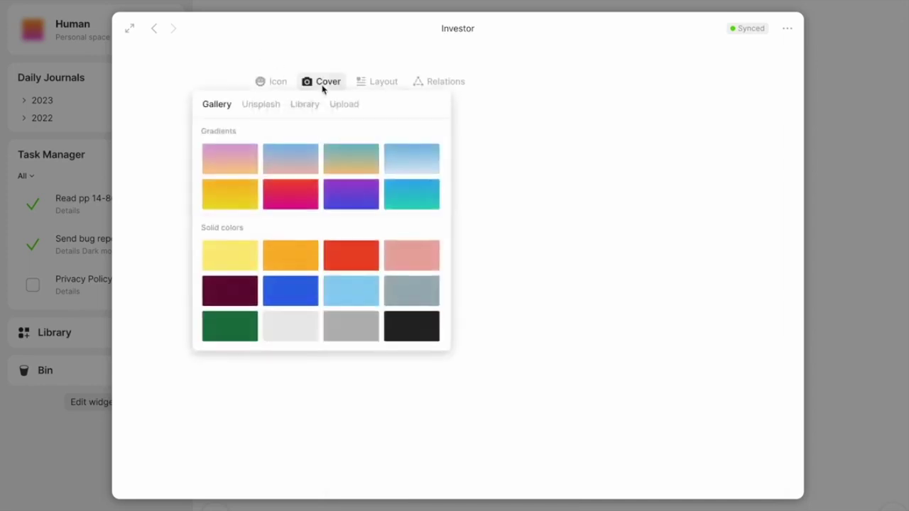
click(355, 171)
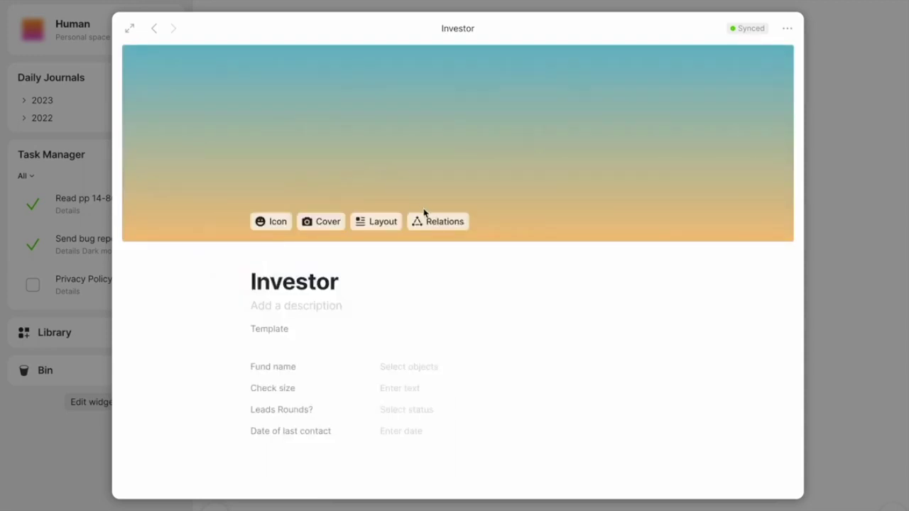
click(430, 224)
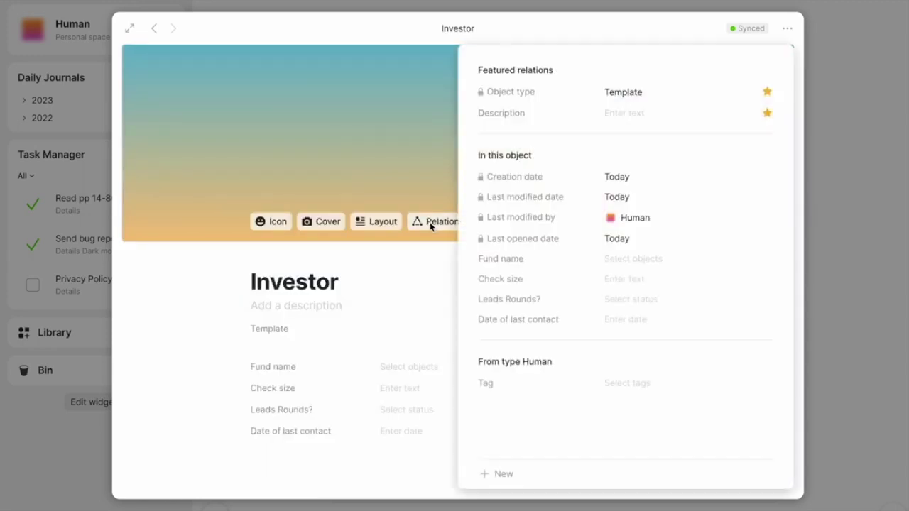
click(618, 382)
text(investor)
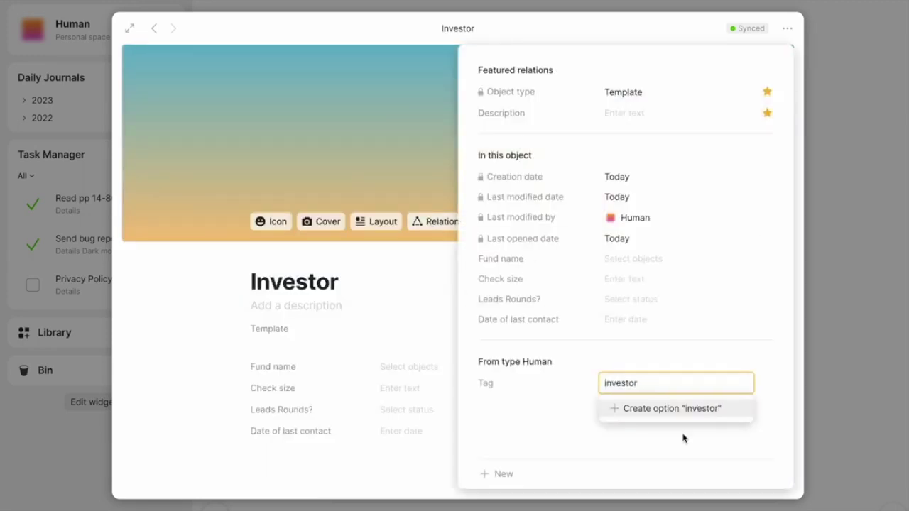
click(690, 413)
click(848, 391)
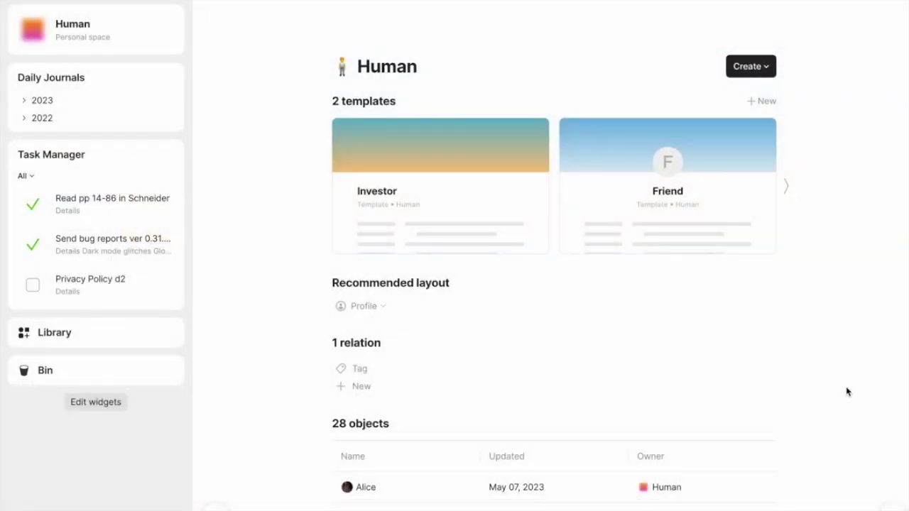
Create a new Human object from the Friend template.
click(111, 32)
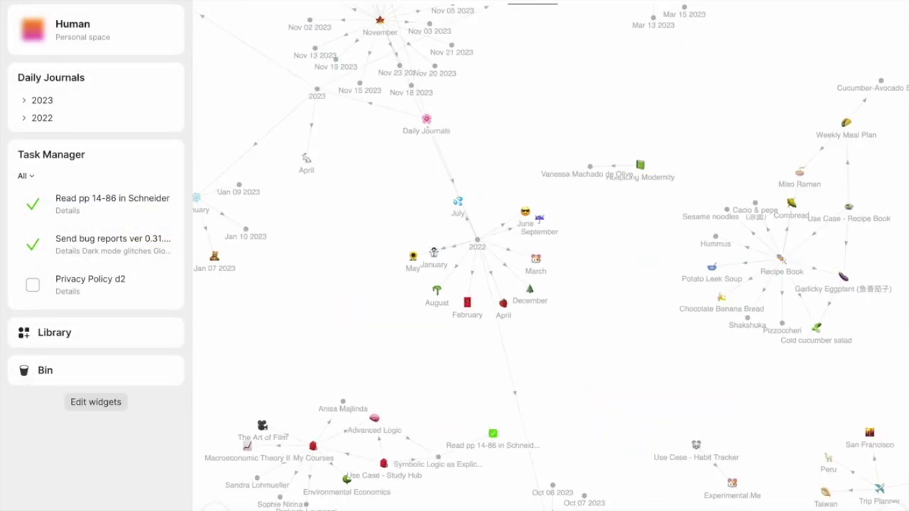
key(Tab)
key(Tab)
key(Tab)
key(Tab)
key(Return)
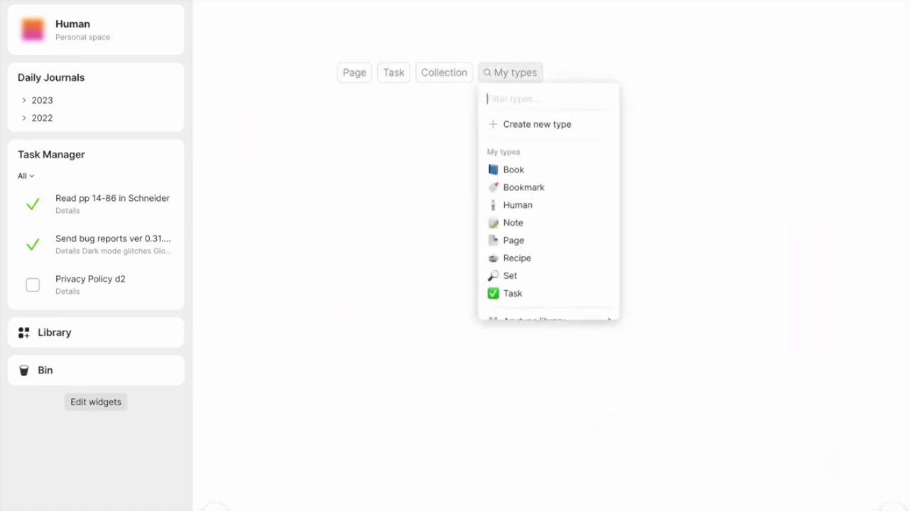
key(Down)
key(Down)
key(Down)
key(Return)
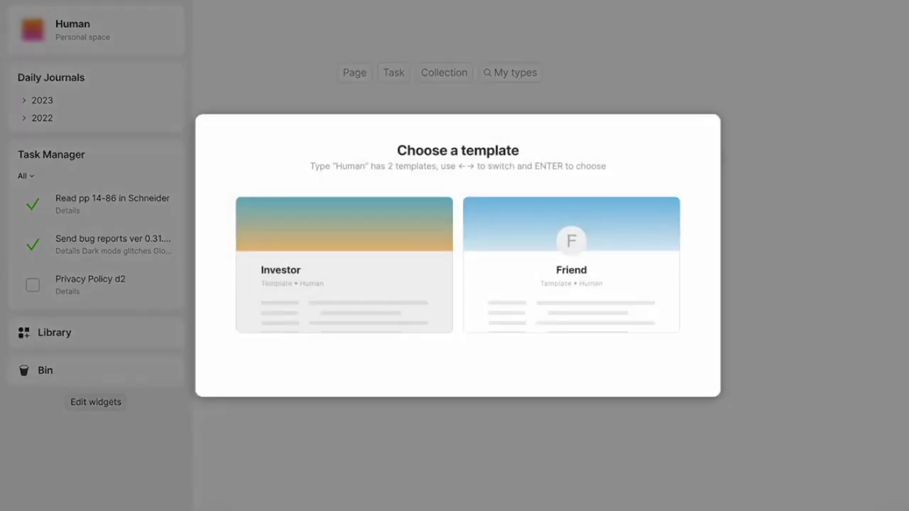
key(Right)
key(Return)
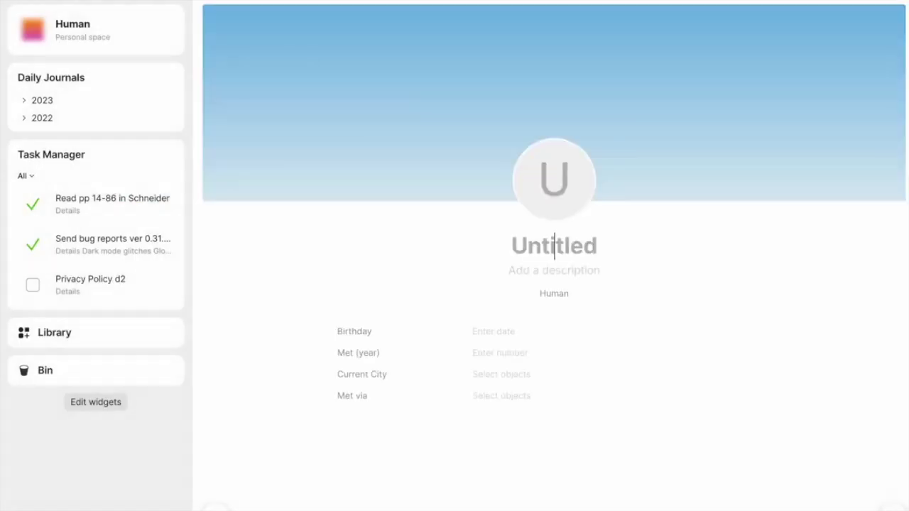
Enter the contact's name and replace the letter avatar with a photo.
text(James)
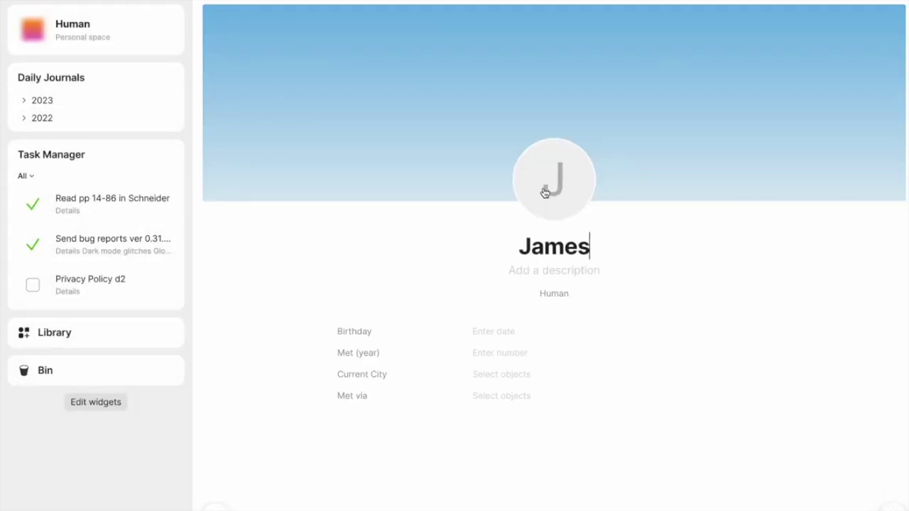
click(551, 190)
click(547, 234)
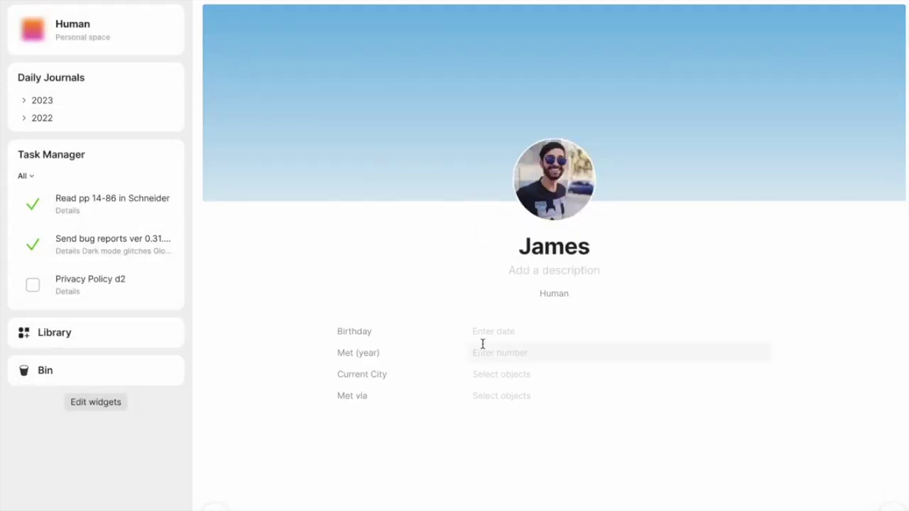
Set Birthday to May 11, 1988, Met (year) 2014, Current City Los Angeles, and a Met via contact.
click(483, 332)
click(596, 223)
click(497, 353)
text(2014)
click(495, 376)
text(Los A)
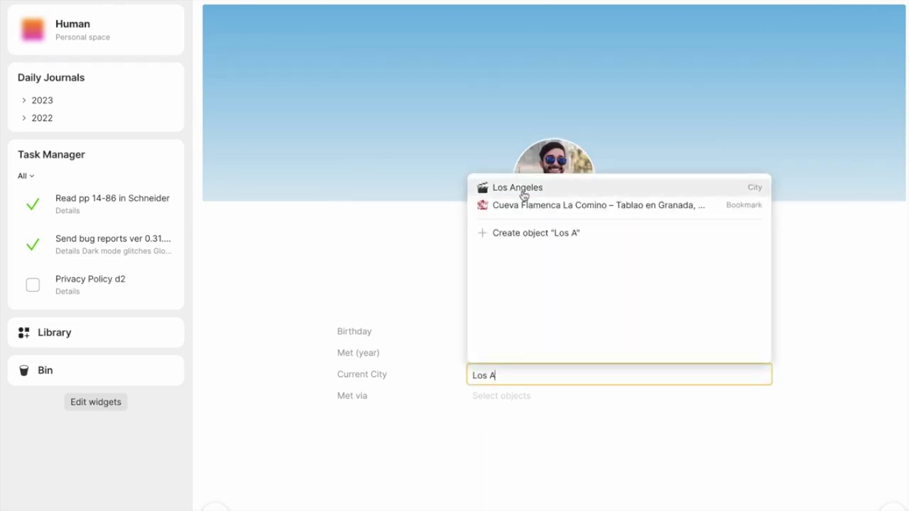
click(521, 189)
click(526, 397)
text(alc)
click(522, 209)
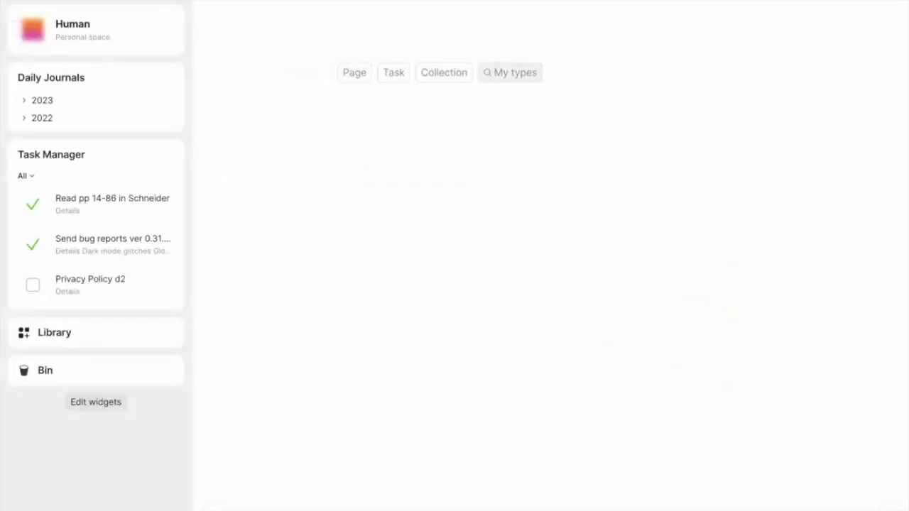
Create a Human object from the Investor template and enter the investor's name.
key(Down)
key(Down)
key(Down)
key(Return)
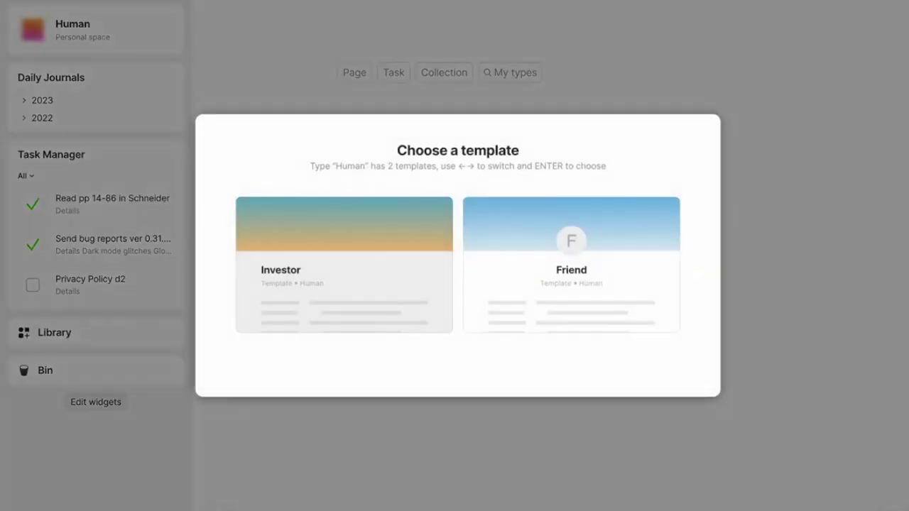
key(Return)
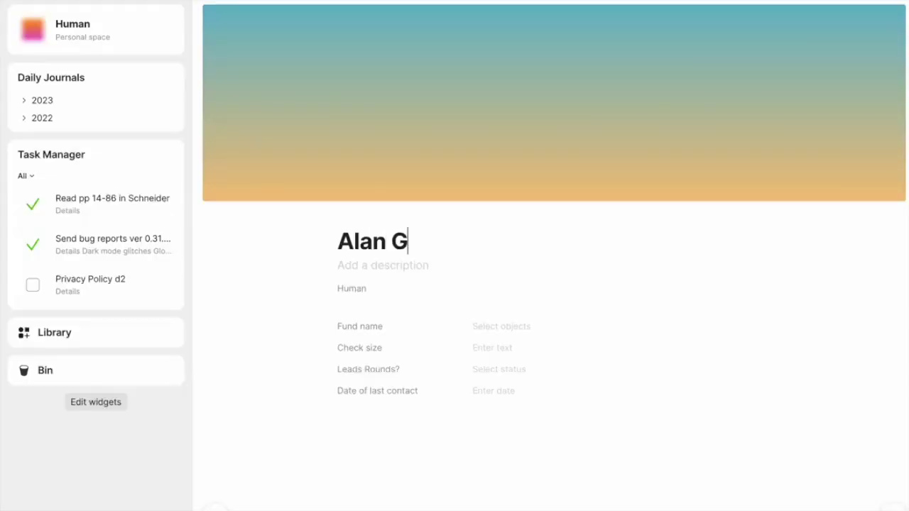
Set Fund name XYZ Fund, Check size 150000, Leads Rounds? No, last contact Mar 01, 2022.
key(Tab)
text(xyz)
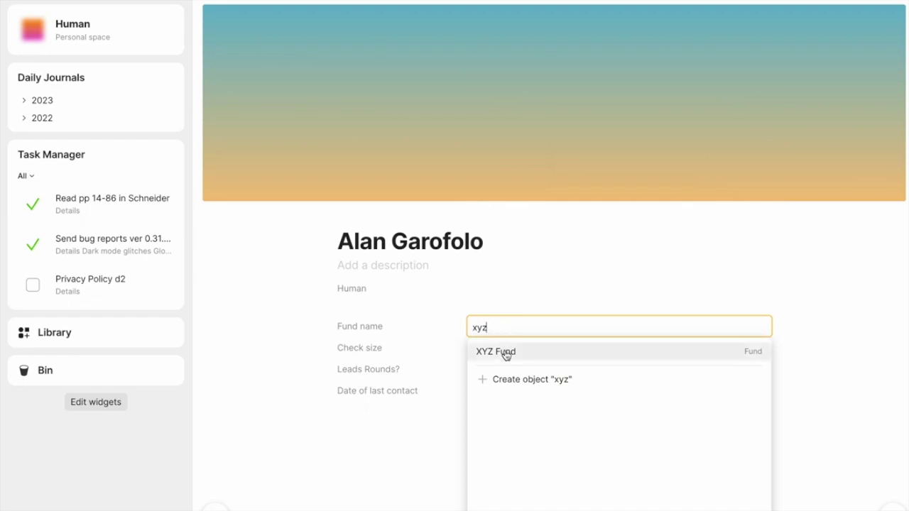
click(499, 349)
text(150000)
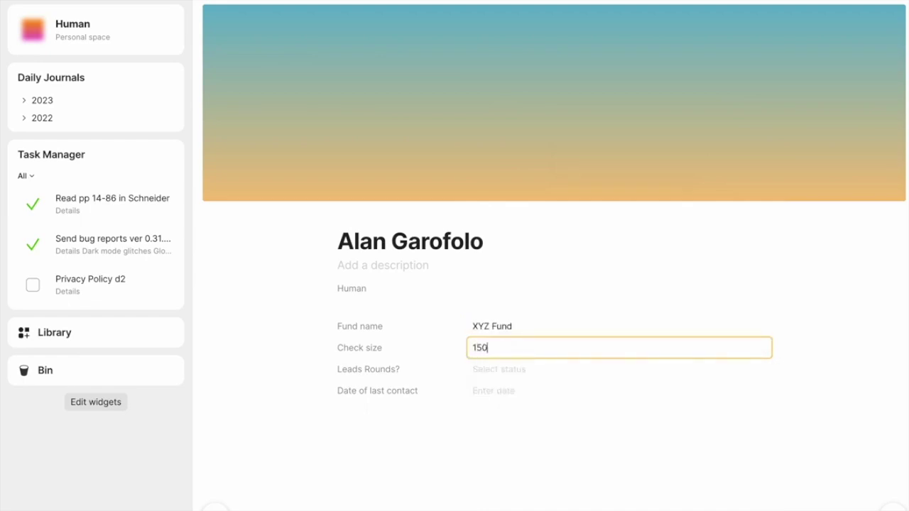
click(511, 373)
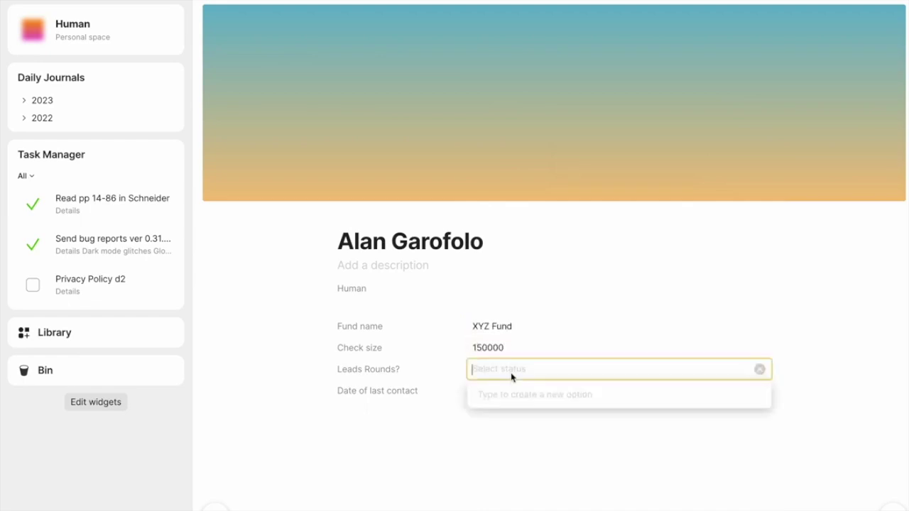
text(No)
click(524, 395)
click(503, 392)
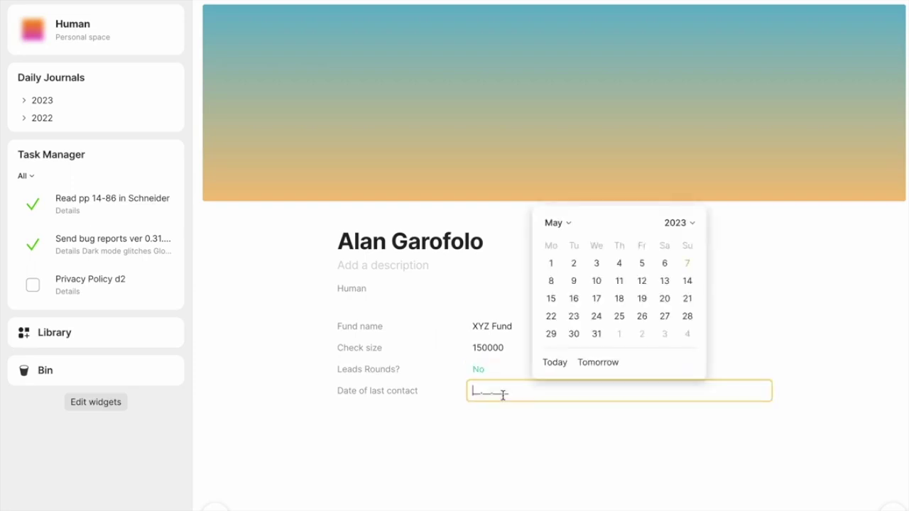
click(574, 264)
key(Escape)
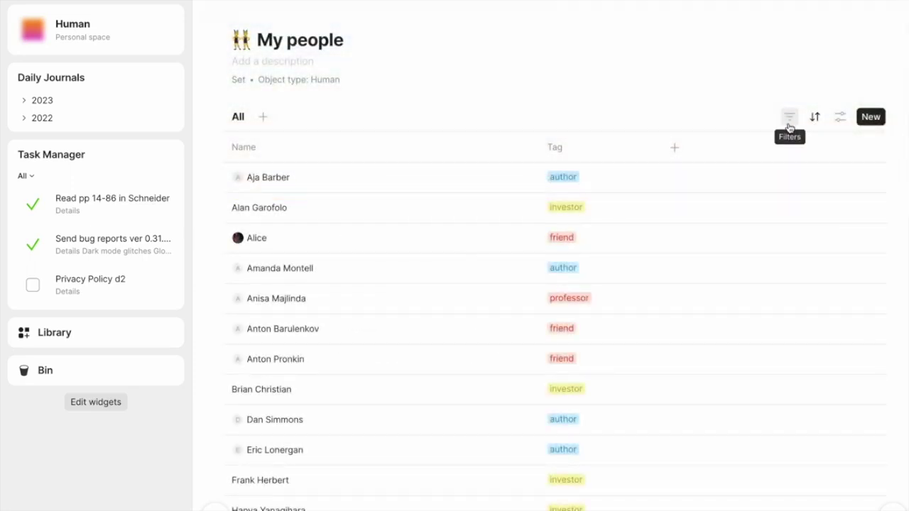
Filter My people to Tag investor and narrow the Name column.
click(790, 120)
click(713, 213)
text(inve)
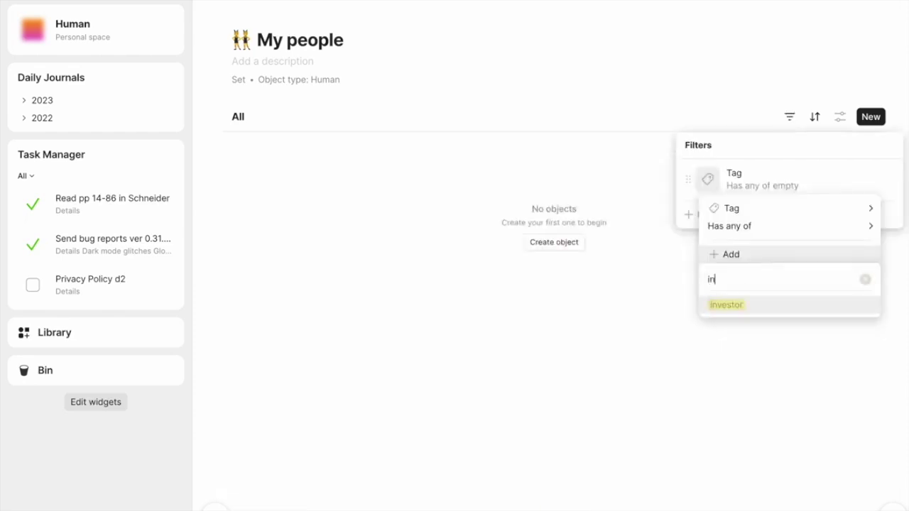
click(768, 313)
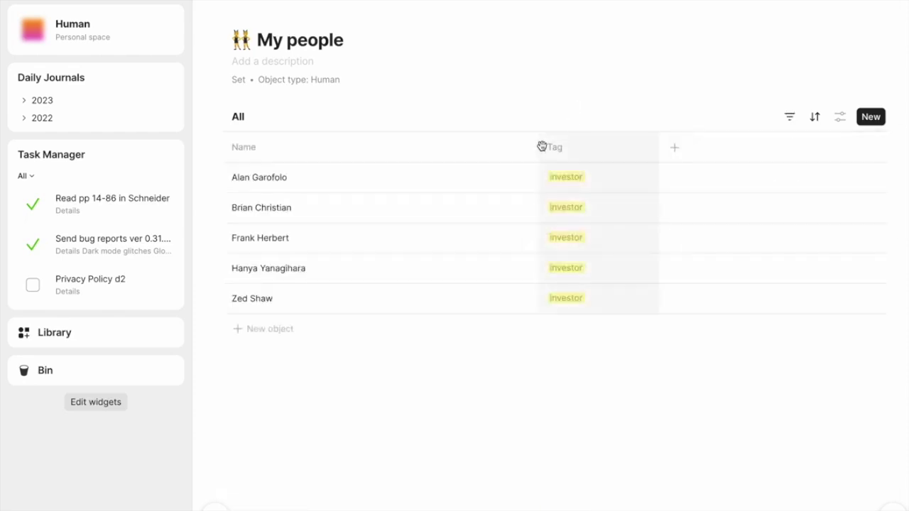
drag(536, 147, 375, 147)
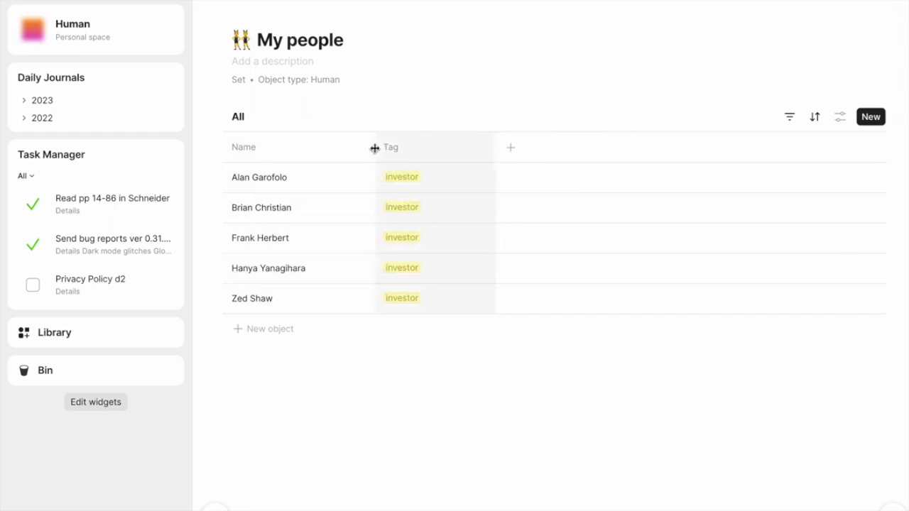
Add Fund name, Check size and Date of last contact columns to the view.
click(511, 149)
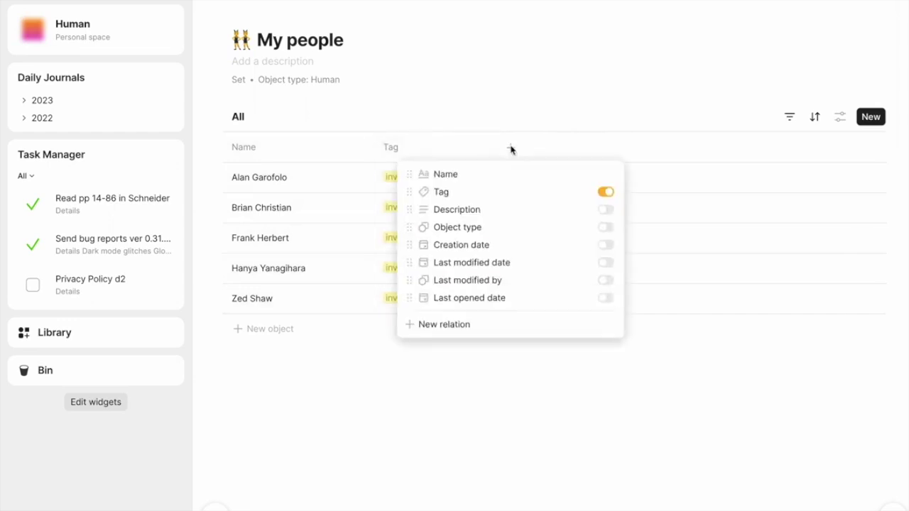
click(455, 324)
text(fund)
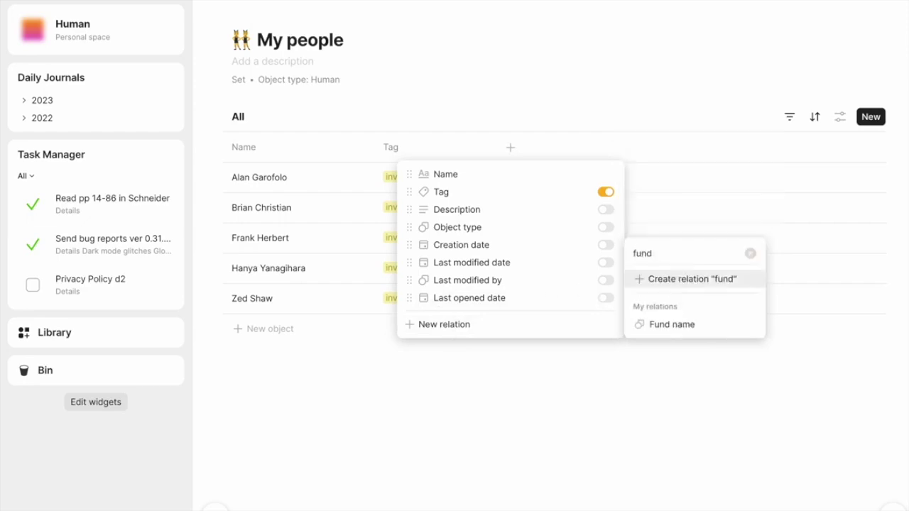
click(669, 324)
click(633, 148)
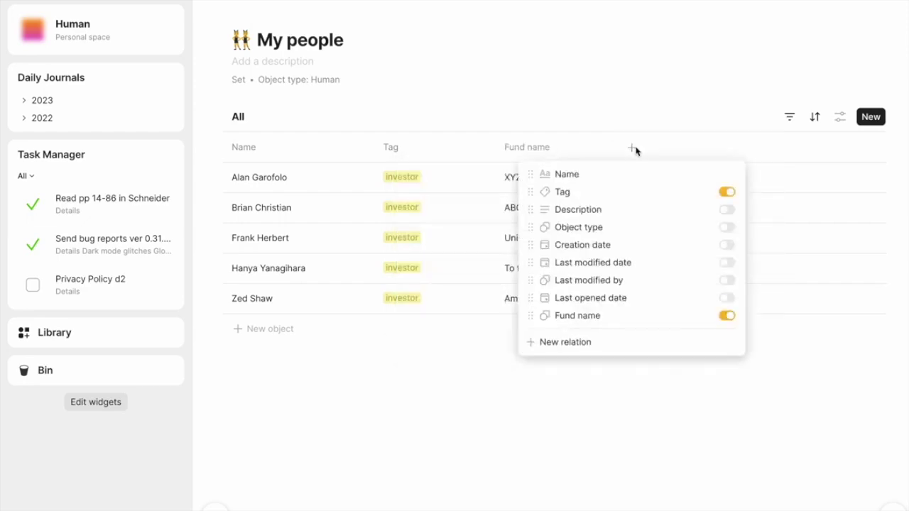
click(588, 349)
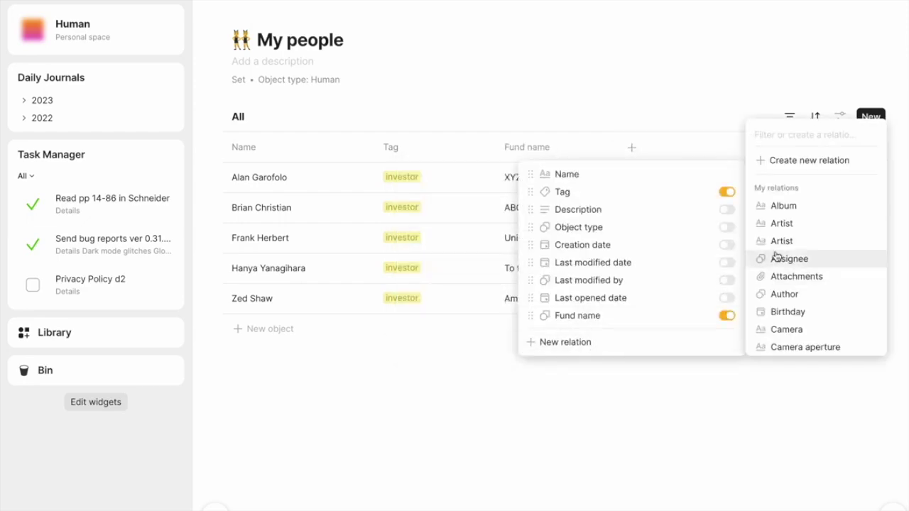
text(check)
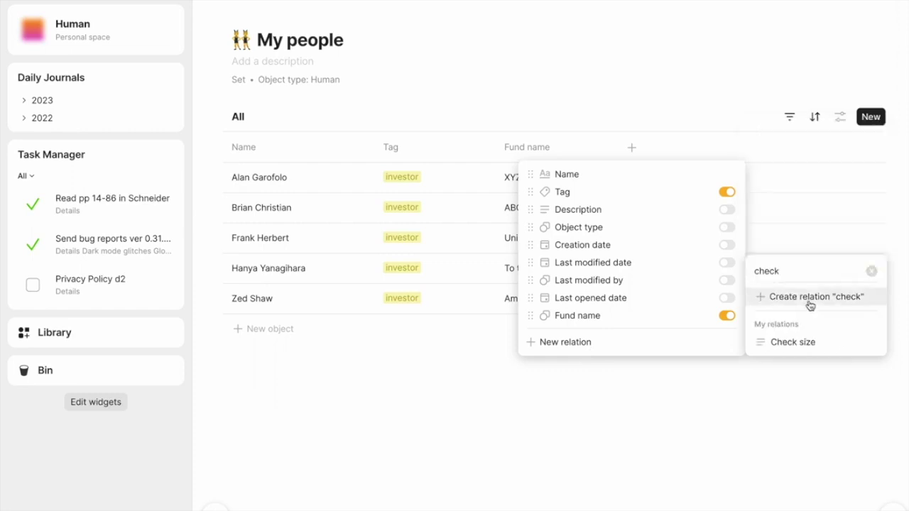
click(804, 342)
click(753, 148)
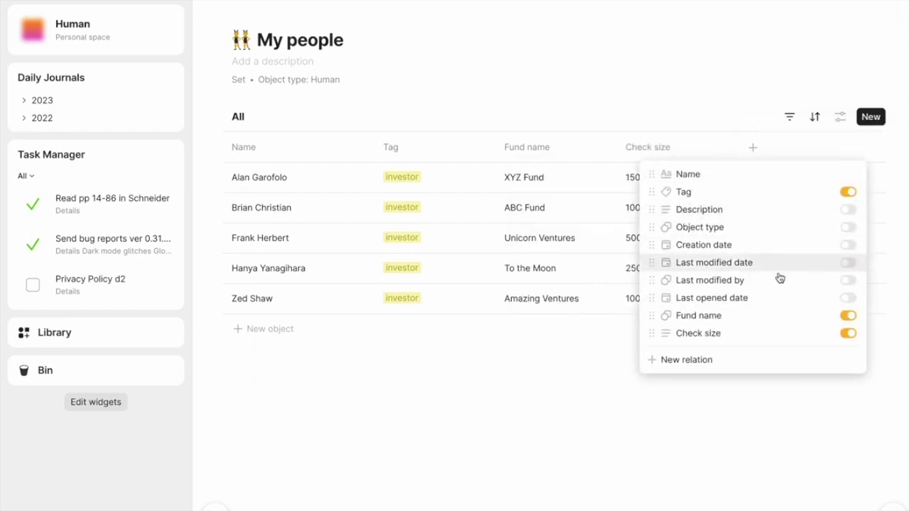
click(739, 361)
text(date)
click(581, 343)
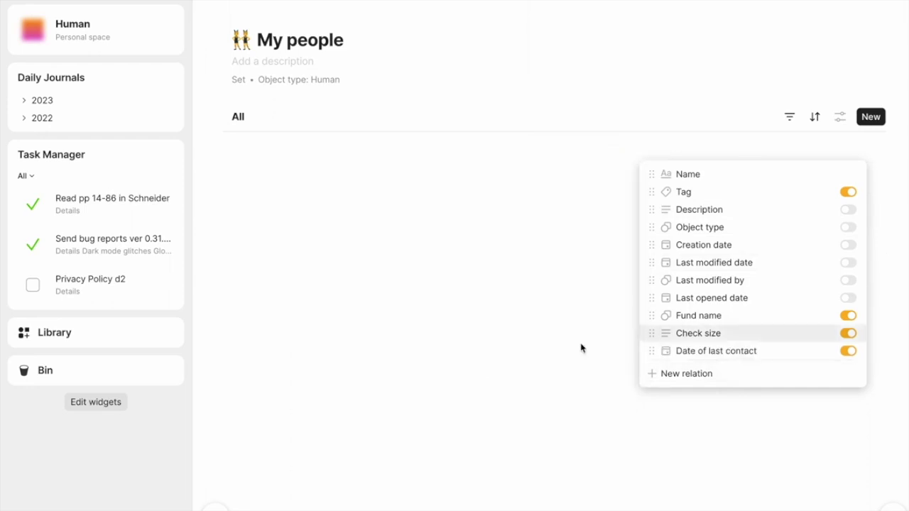
click(582, 348)
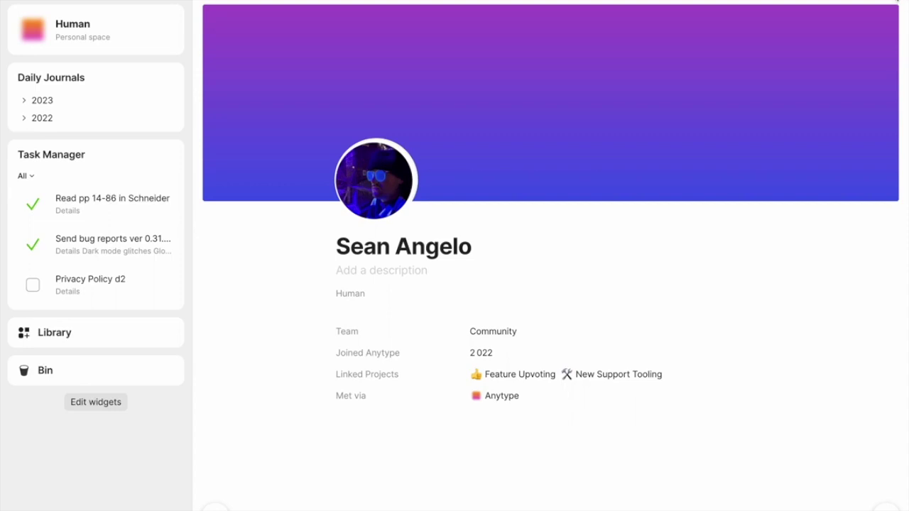
Turn the open contact's profile page into a new template with Use as a template.
click(896, 2)
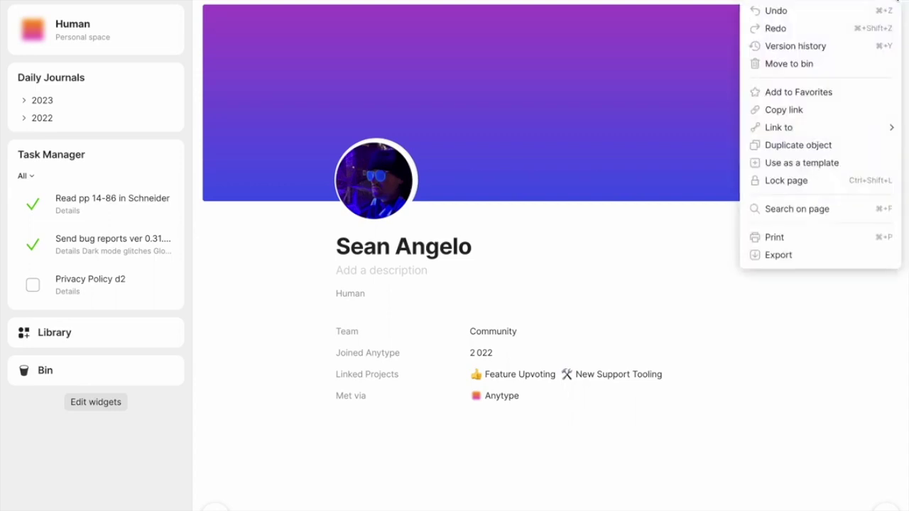
click(856, 162)
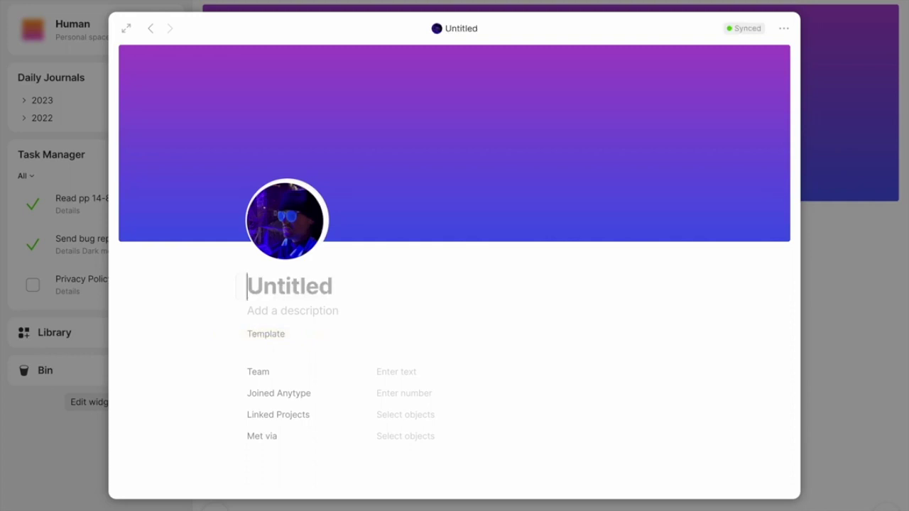
Title the template 'Colleague' and remove its avatar photo.
text(Colleague)
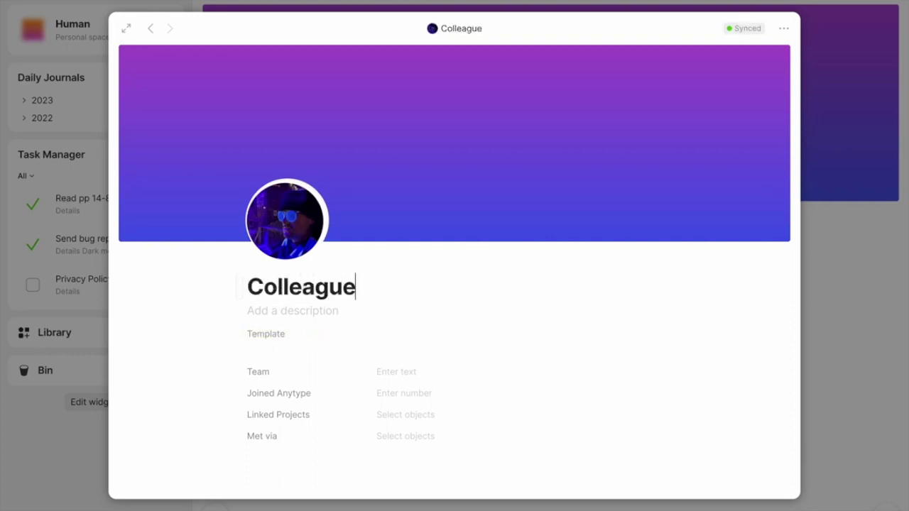
click(291, 240)
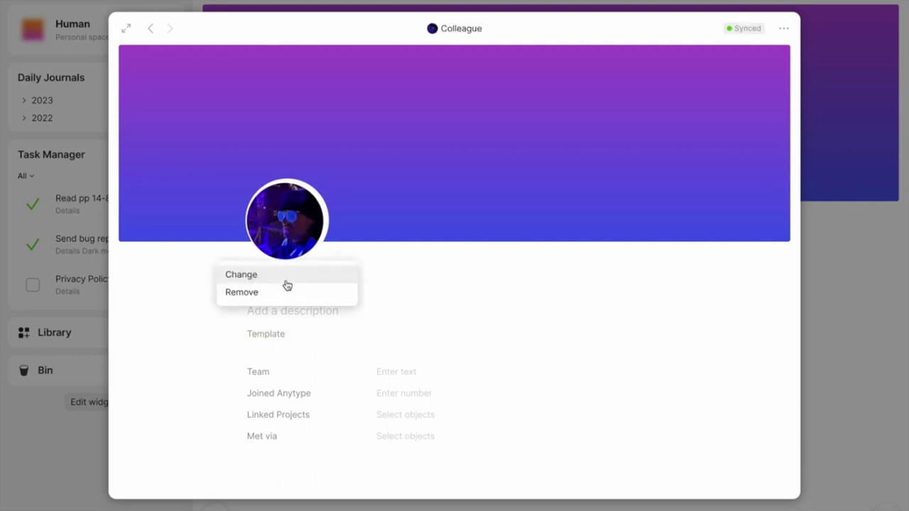
click(286, 296)
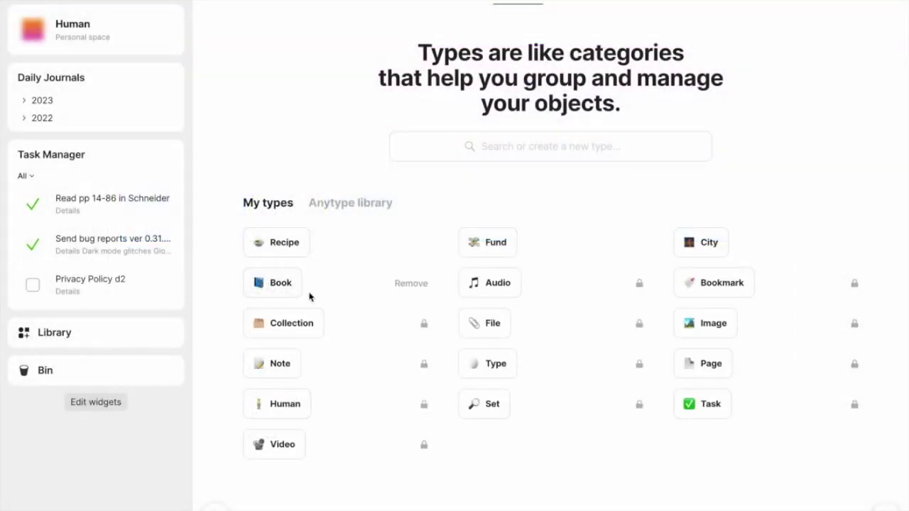
Browse the Human type's templates back and forth in the carousel.
click(281, 404)
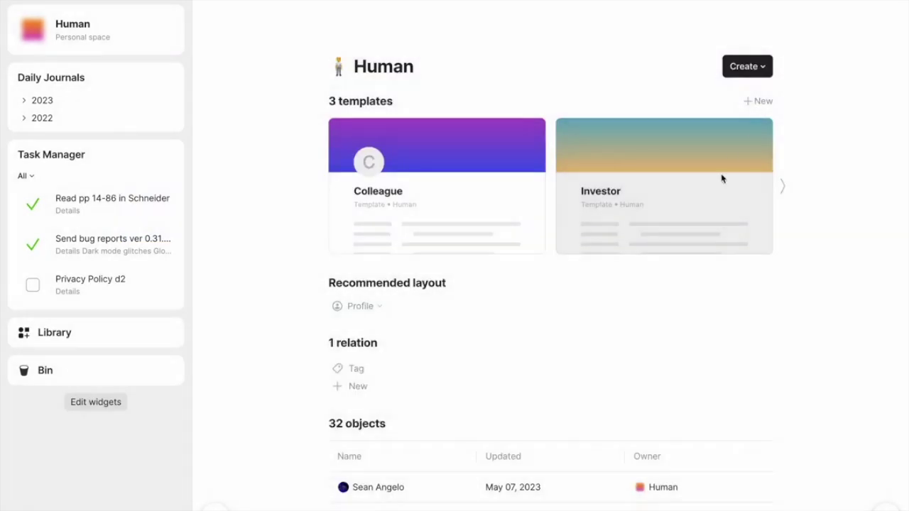
click(782, 189)
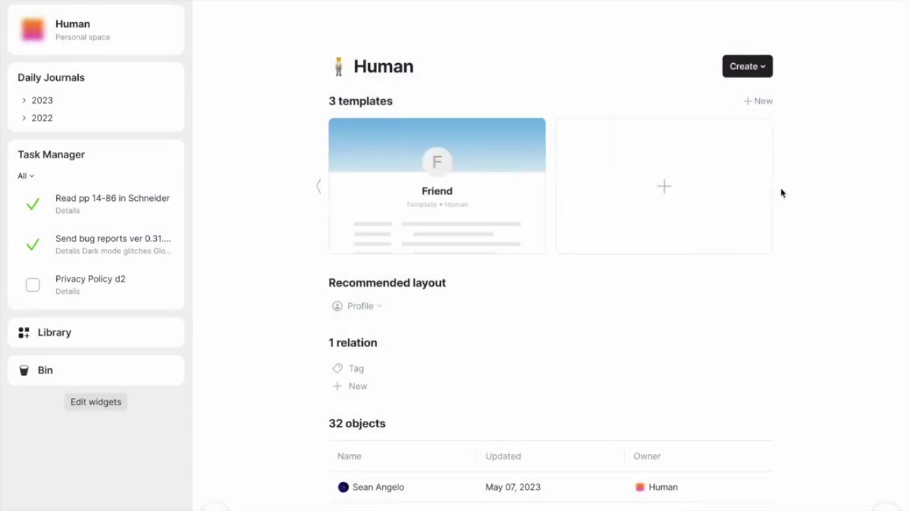
click(319, 189)
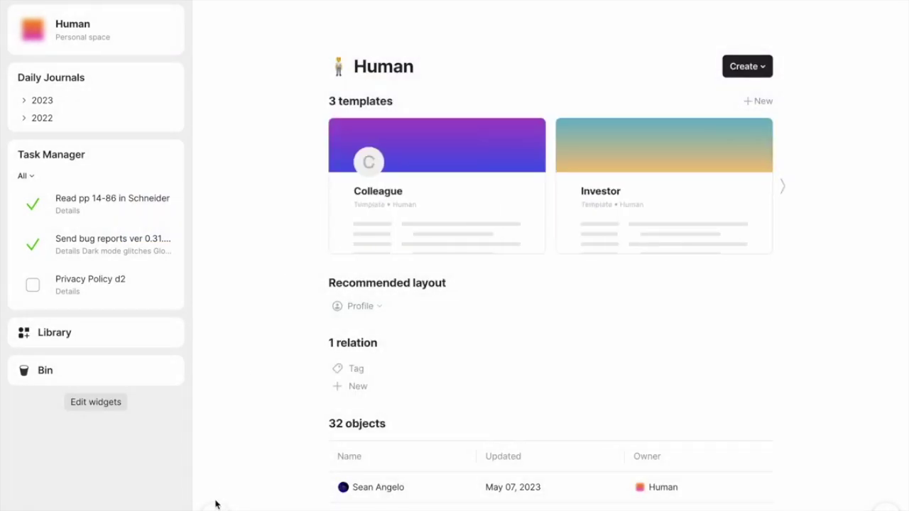
Start a new object with Ctrl+N and bring up the My types list.
key(ctrl+n)
key(Tab)
key(Tab)
key(Tab)
key(Down)
key(Down)
key(Down)
key(Down)
Create a new Human from the Friend template and title it with the contact's full name.
key(Return)
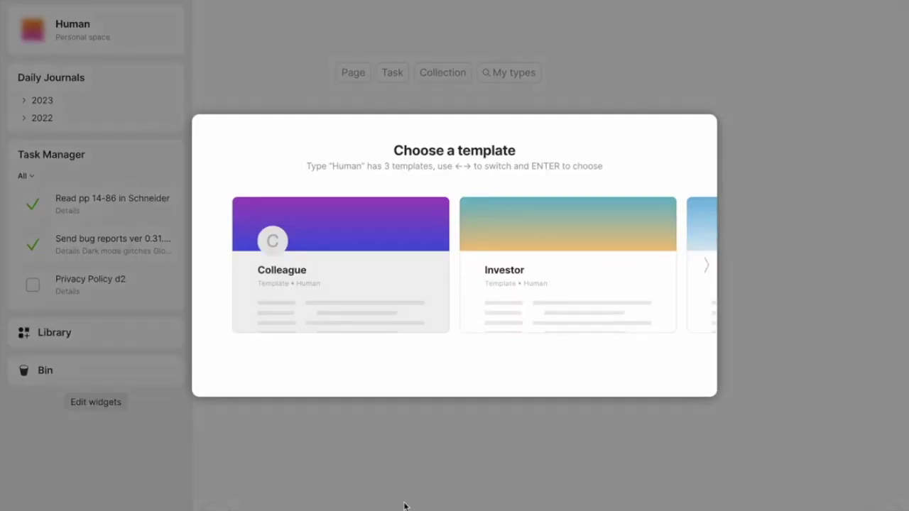
click(705, 265)
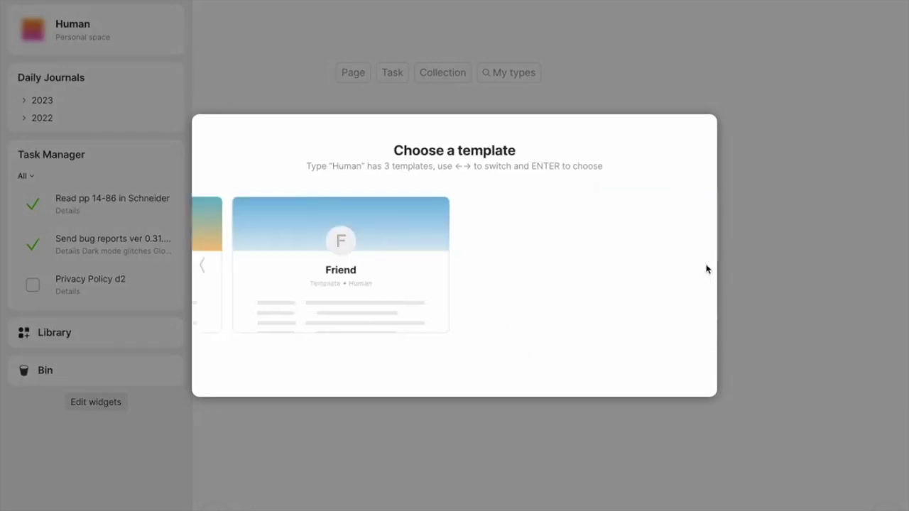
click(326, 314)
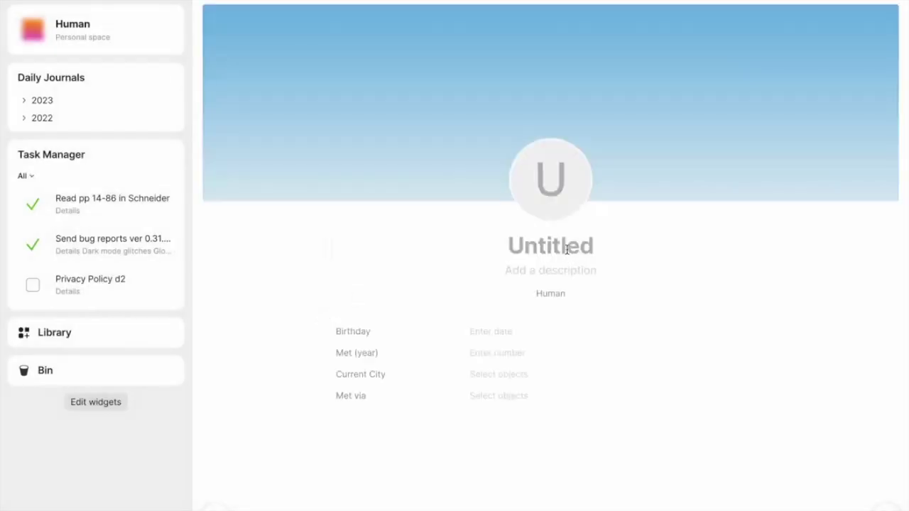
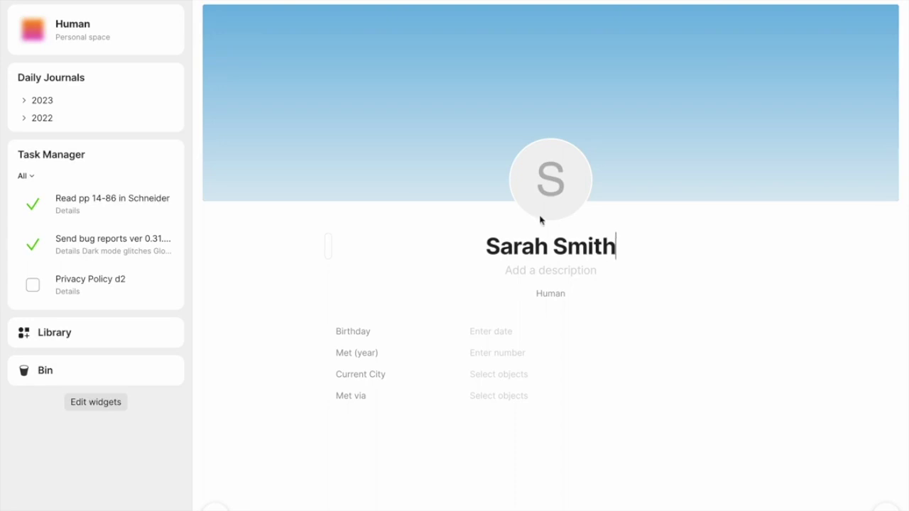
Replace the avatar letter with a photo and begin entering the Birthday date.
click(555, 187)
click(547, 235)
click(485, 332)
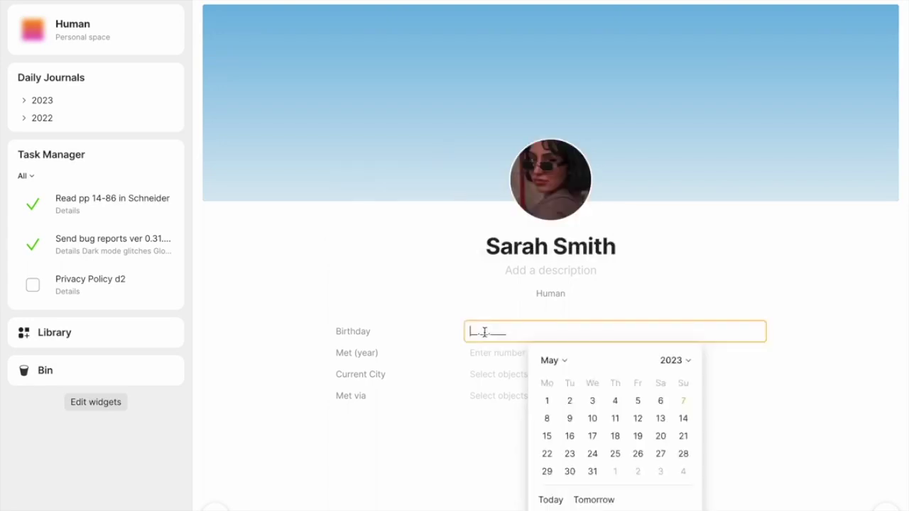